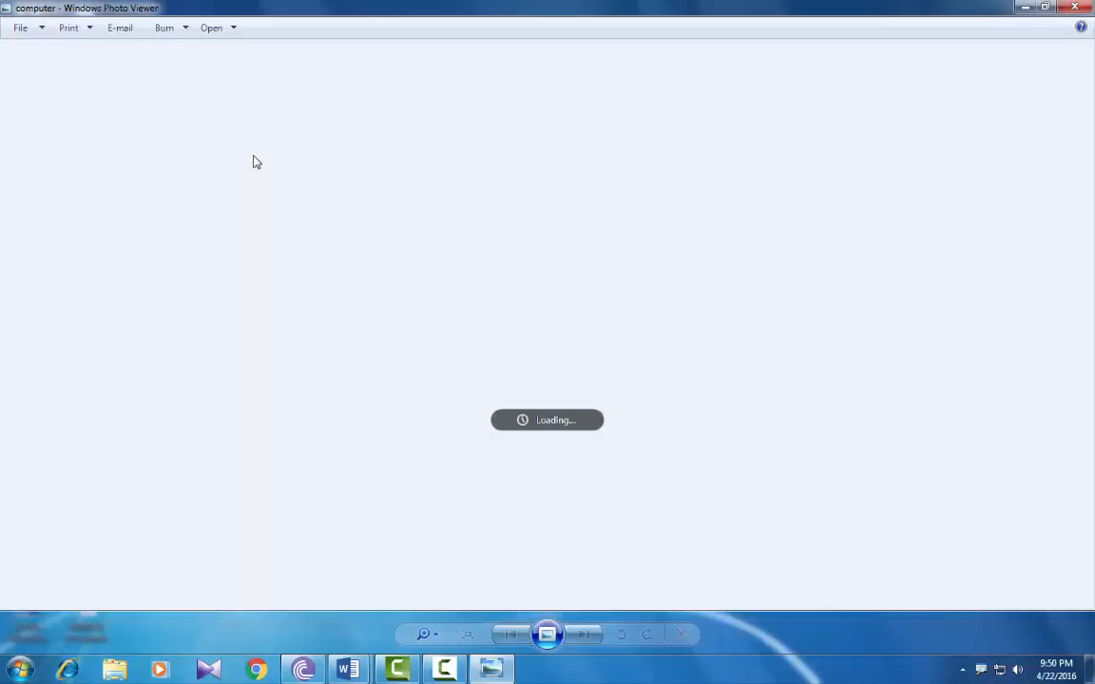
Close the picture viewer, then follow the Online Video hyperlink to computer.jpg, allow it to open, and close the picture
{"action": "left_click", "coordinate": [1087, 7]}
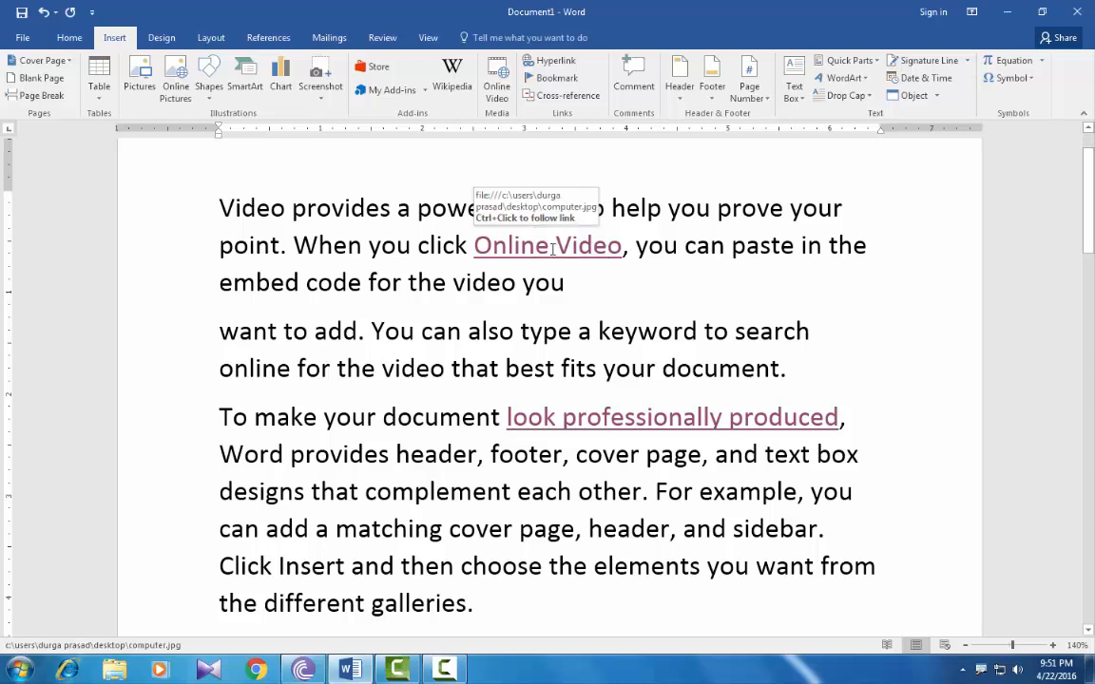
{"action": "left_click", "coordinate": [490, 245], "text": "ctrl"}
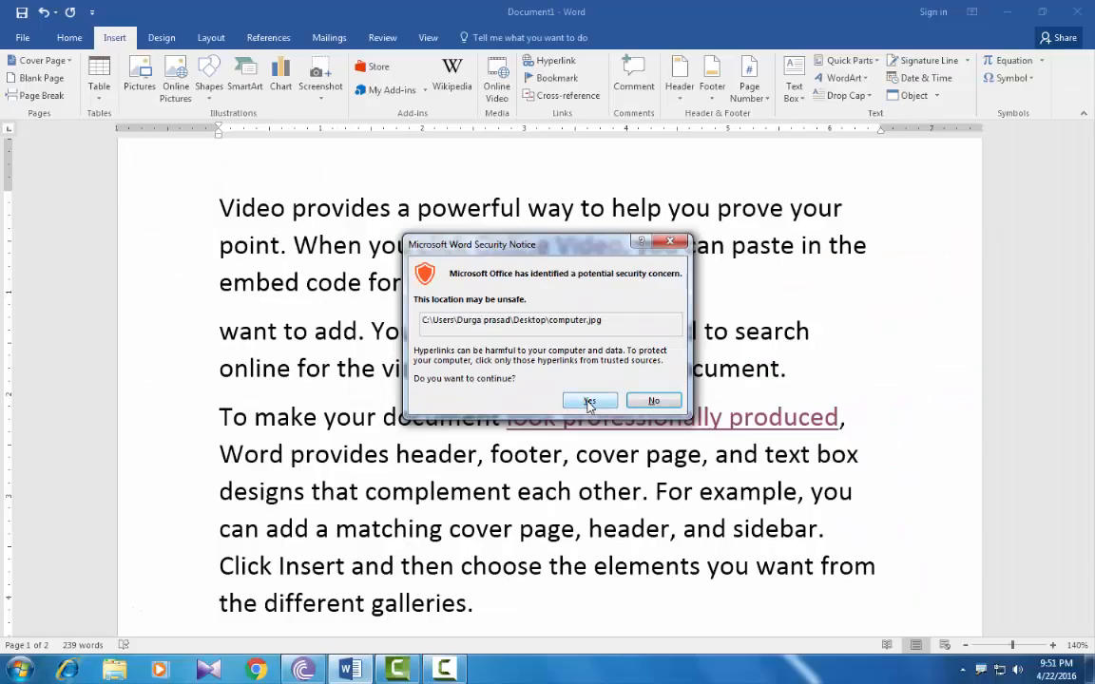
{"action": "left_click", "coordinate": [589, 401]}
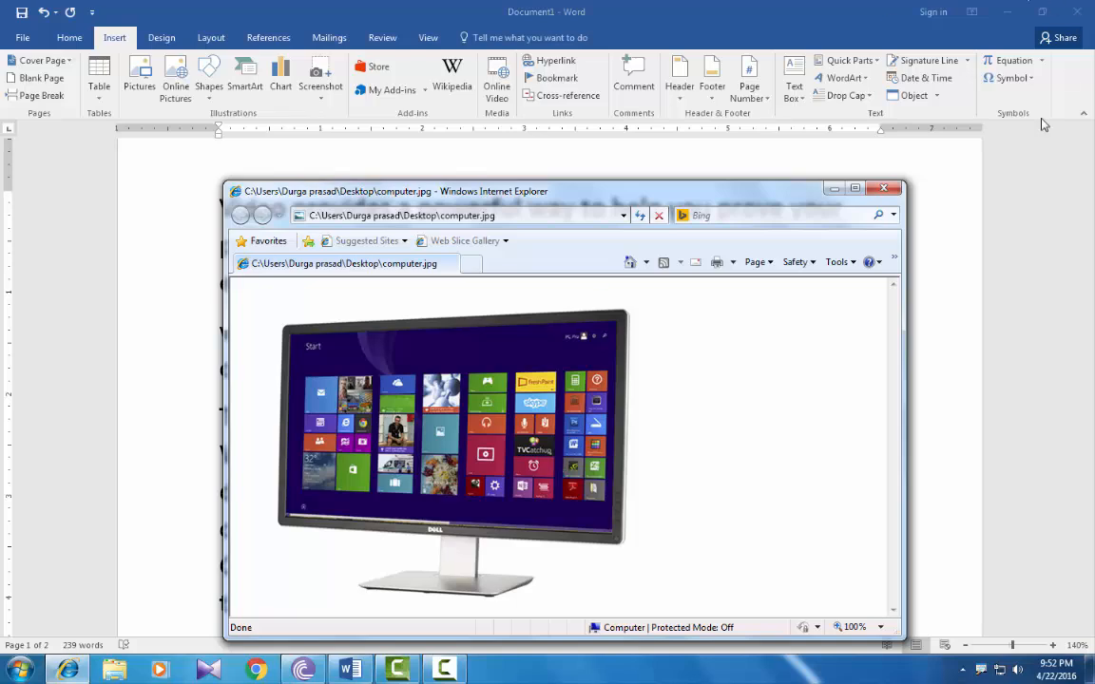
{"action": "left_click", "coordinate": [885, 188]}
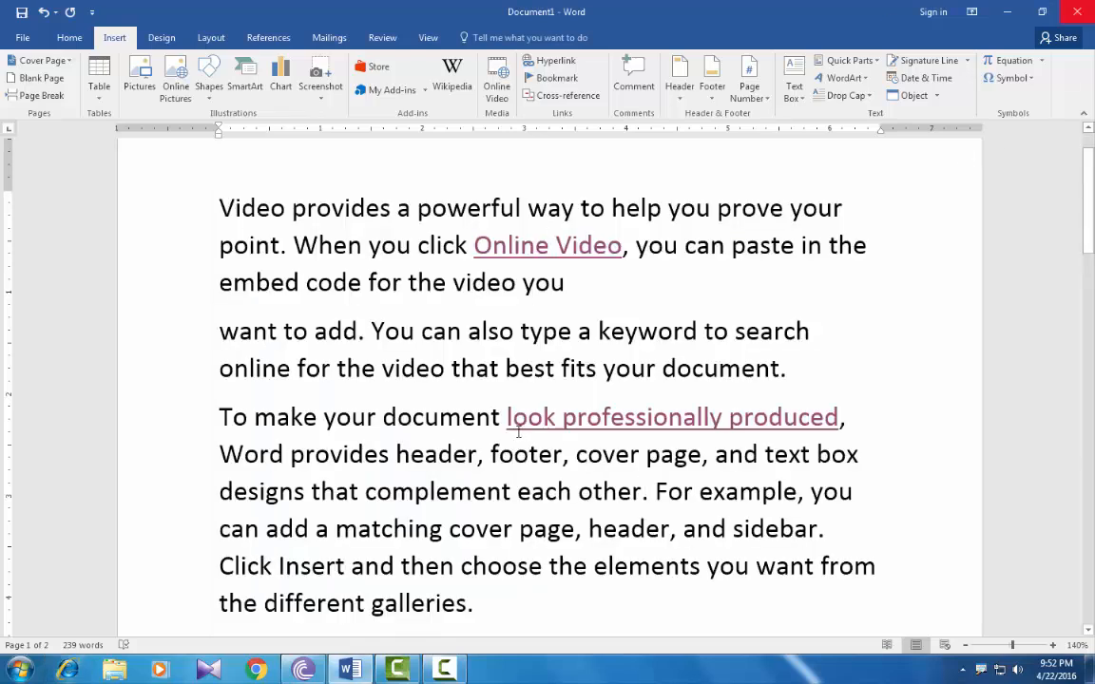
Follow the "look professionally produced" hyperlink to its linked Word document and close that document
{"action": "left_click", "coordinate": [634, 419], "text": "ctrl"}
{"action": "left_click", "coordinate": [534, 362]}
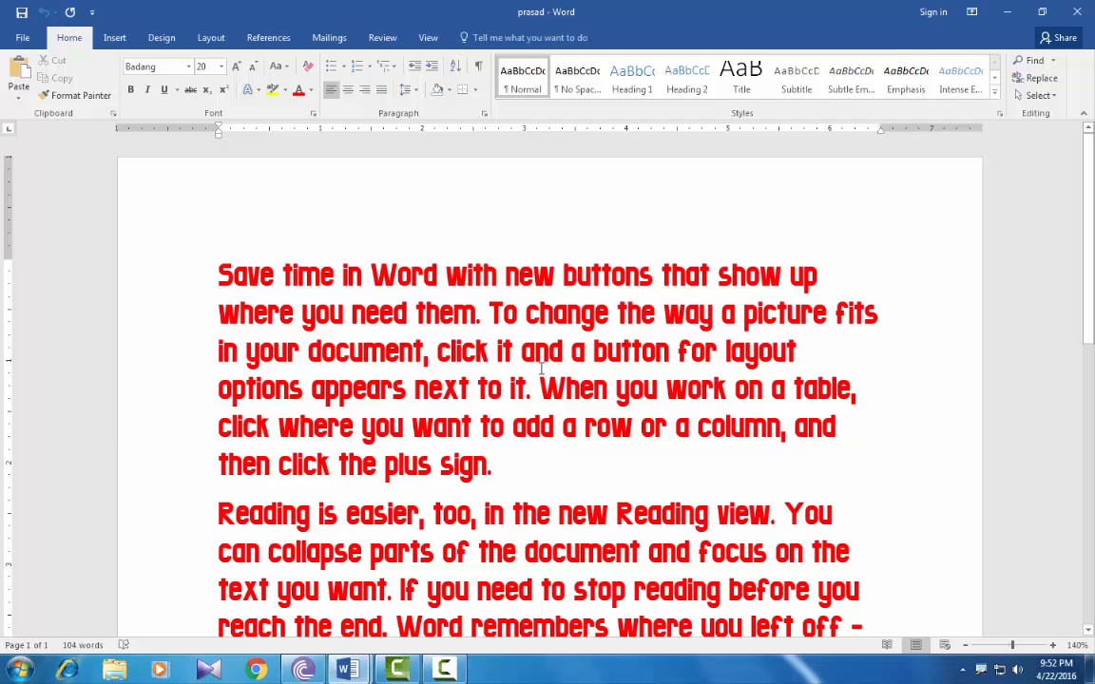
{"action": "left_click", "coordinate": [1077, 11]}
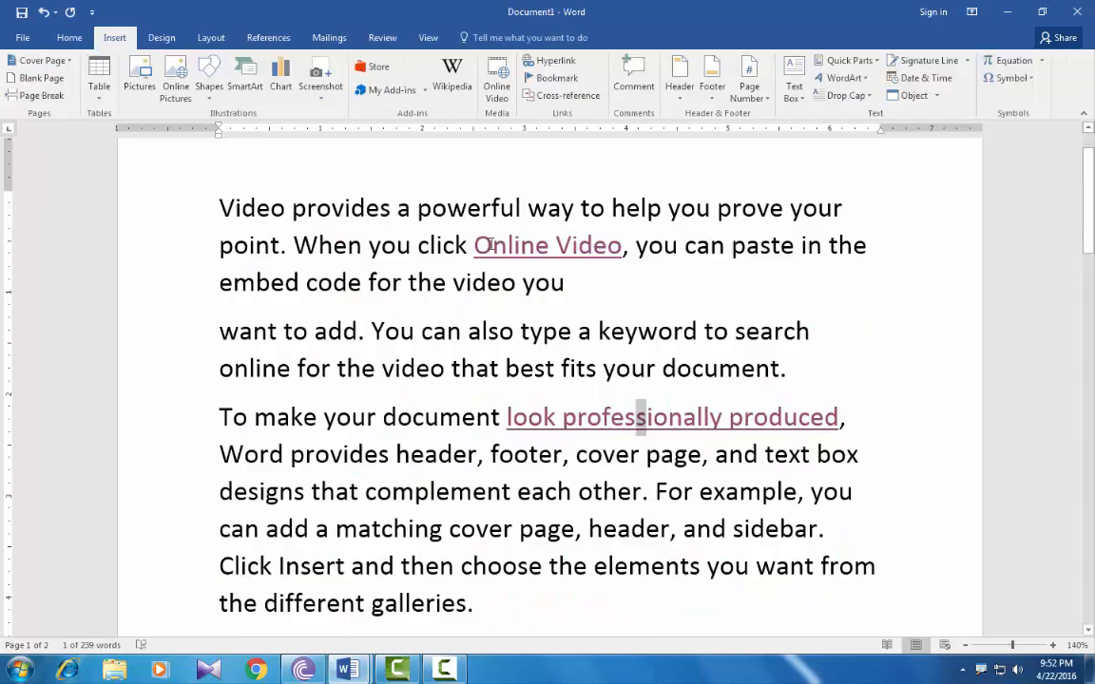
{"action": "left_click_drag", "start_coordinate": [492, 245], "coordinate": [599, 245]}
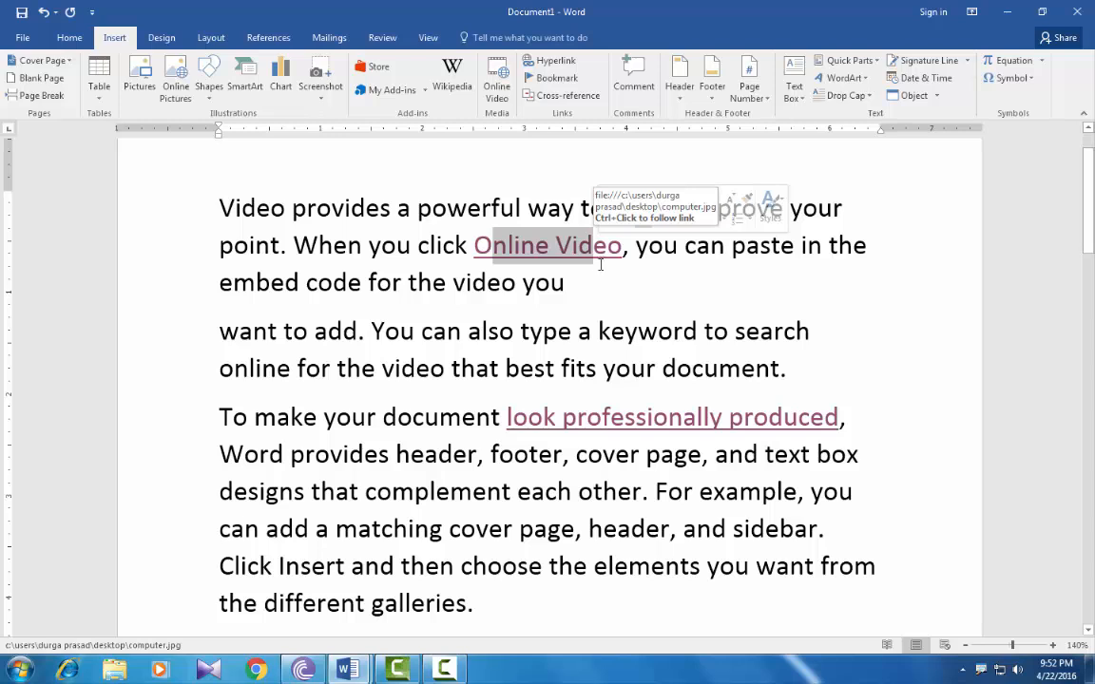
{"action": "left_click", "coordinate": [492, 245]}
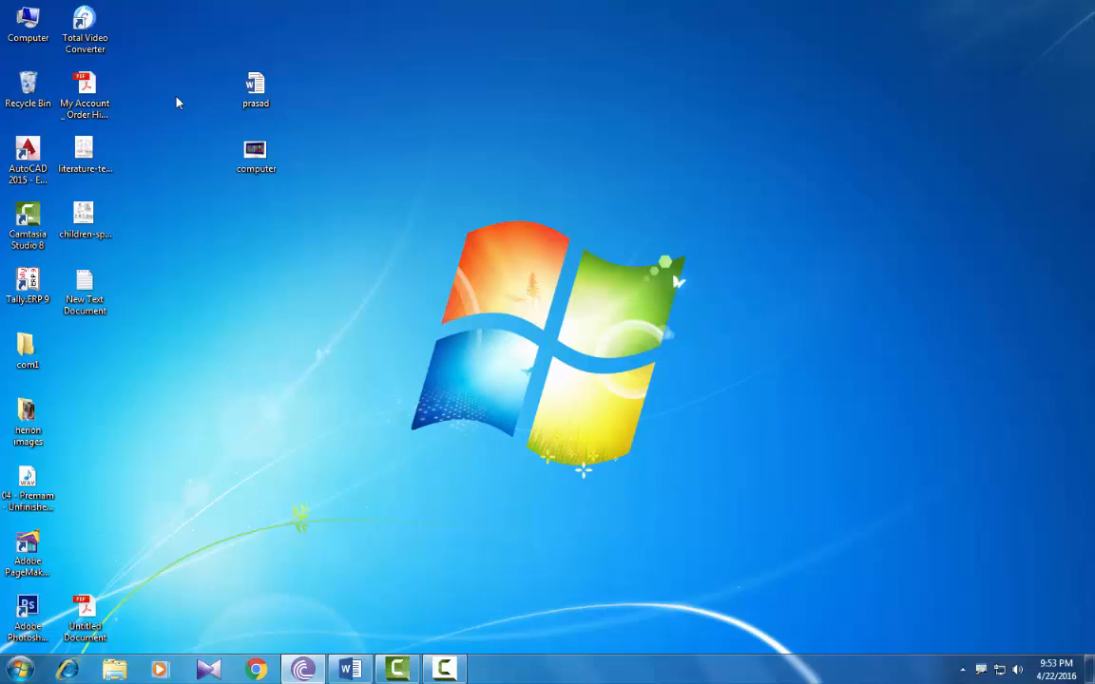
Open the standalone Word document from the desktop to view its contents
{"action": "left_click", "coordinate": [253, 95]}
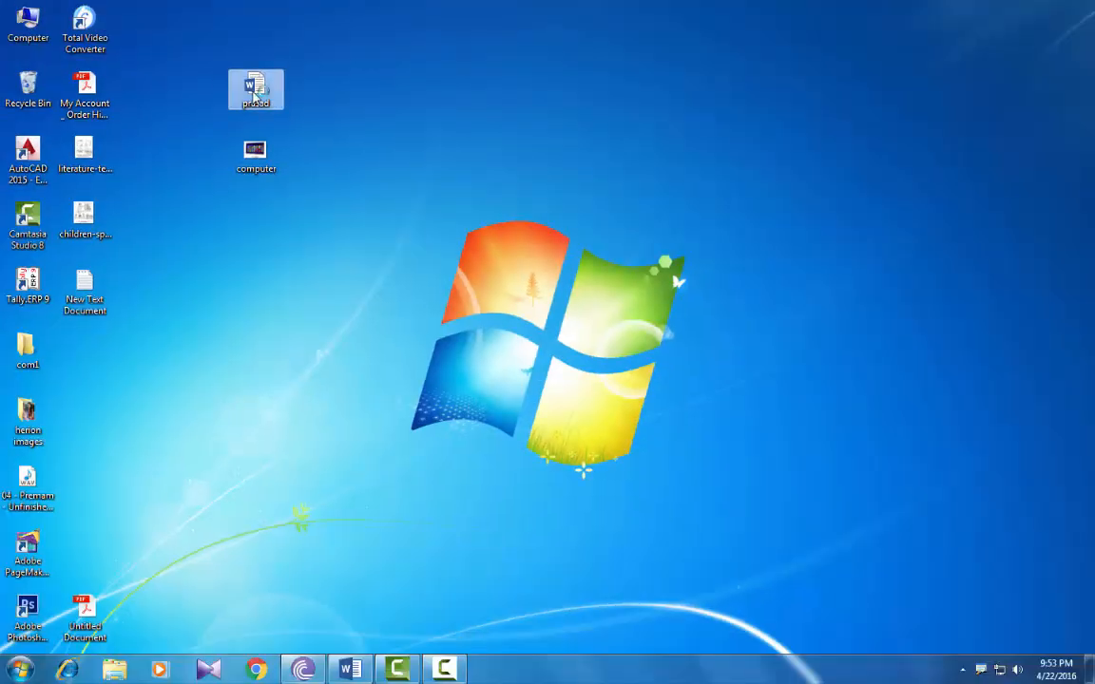
{"action": "double_click", "coordinate": [253, 95]}
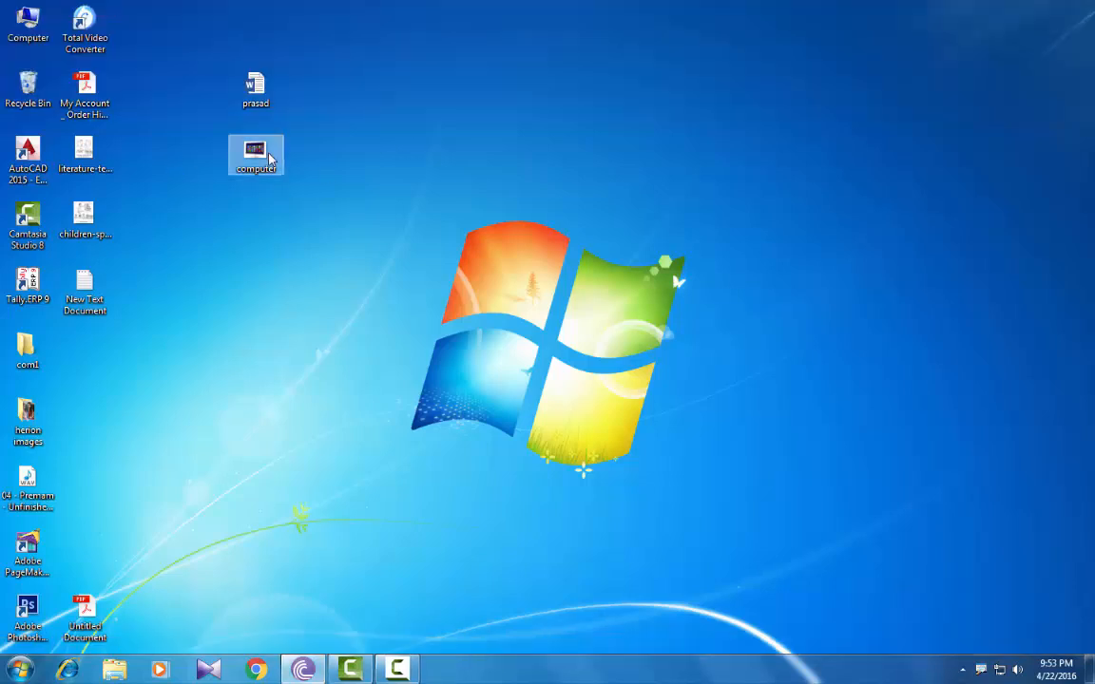
Start Word with a new blank document and fill it with sample text using =rand()
{"action": "left_click", "coordinate": [19, 669]}
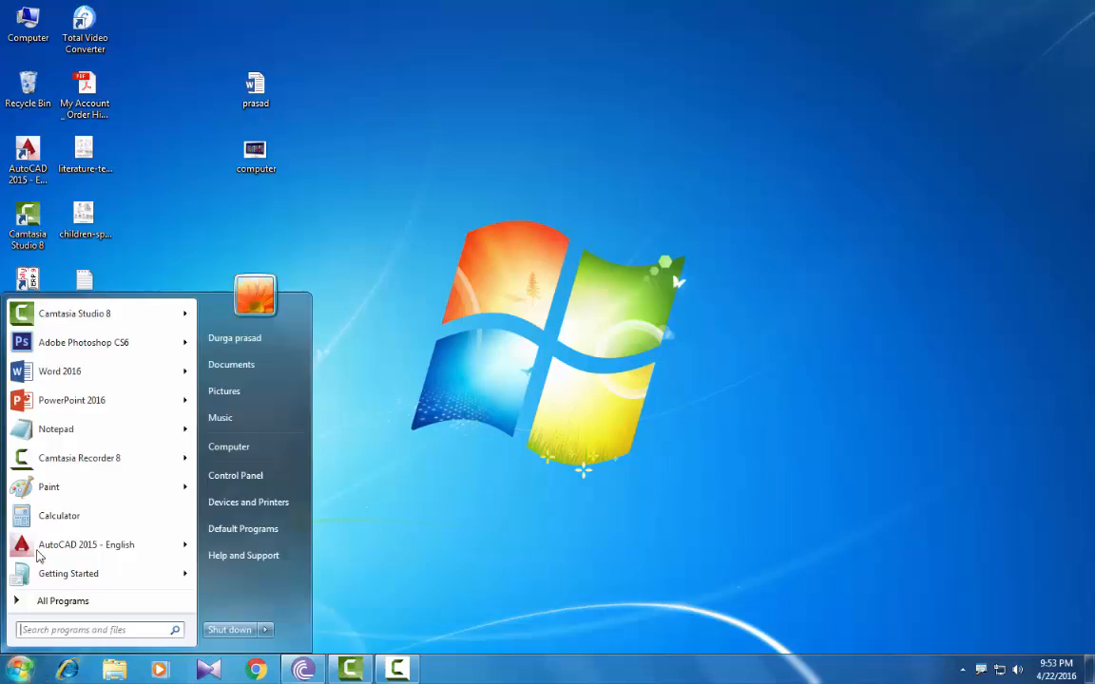
{"action": "left_click", "coordinate": [74, 372]}
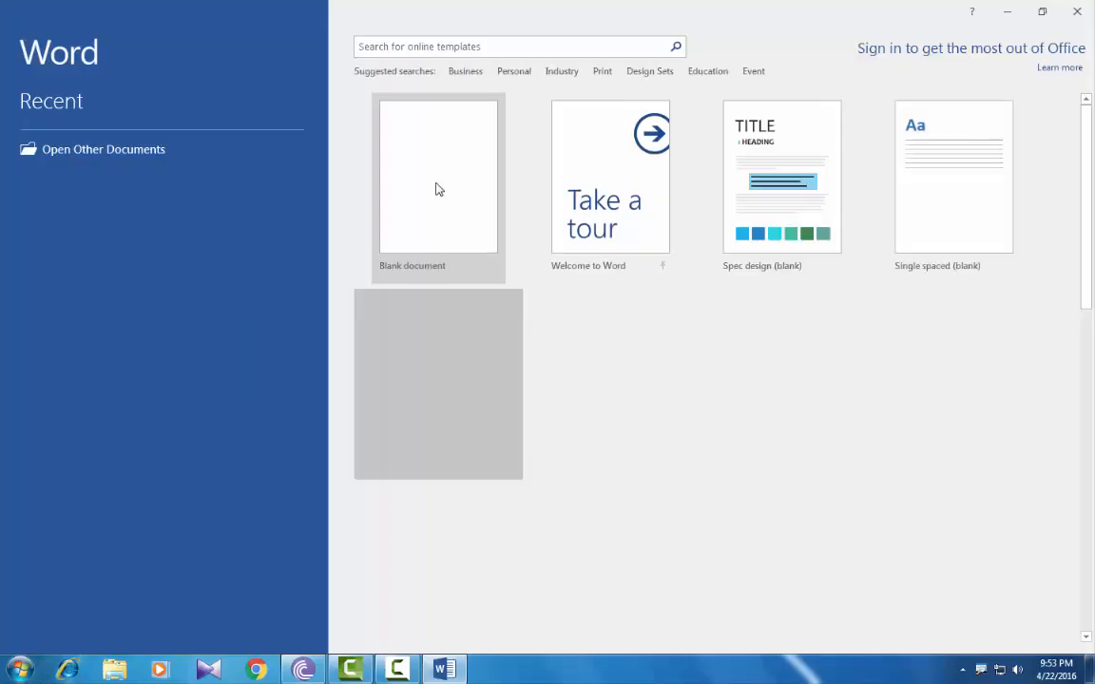
{"action": "left_click", "coordinate": [435, 198]}
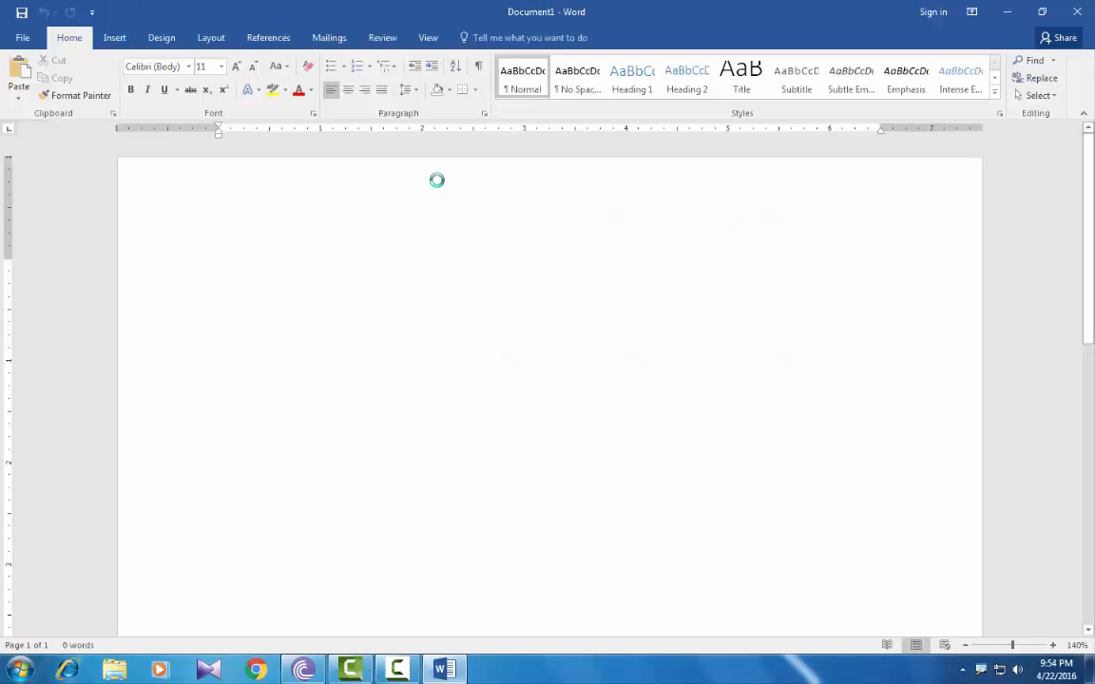
{"action": "type", "text": "=rand()"}
{"action": "key", "text": "Return"}
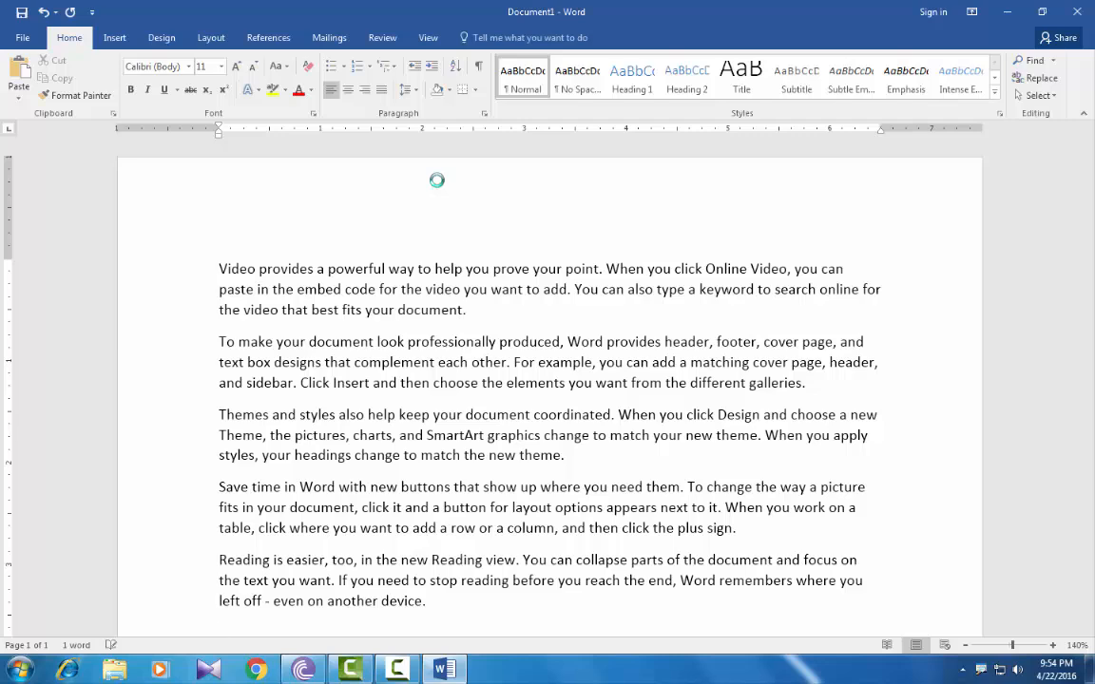
{"action": "scroll", "coordinate": [436, 179], "scroll_direction": "up", "scroll_amount": 3, "text": "ctrl"}
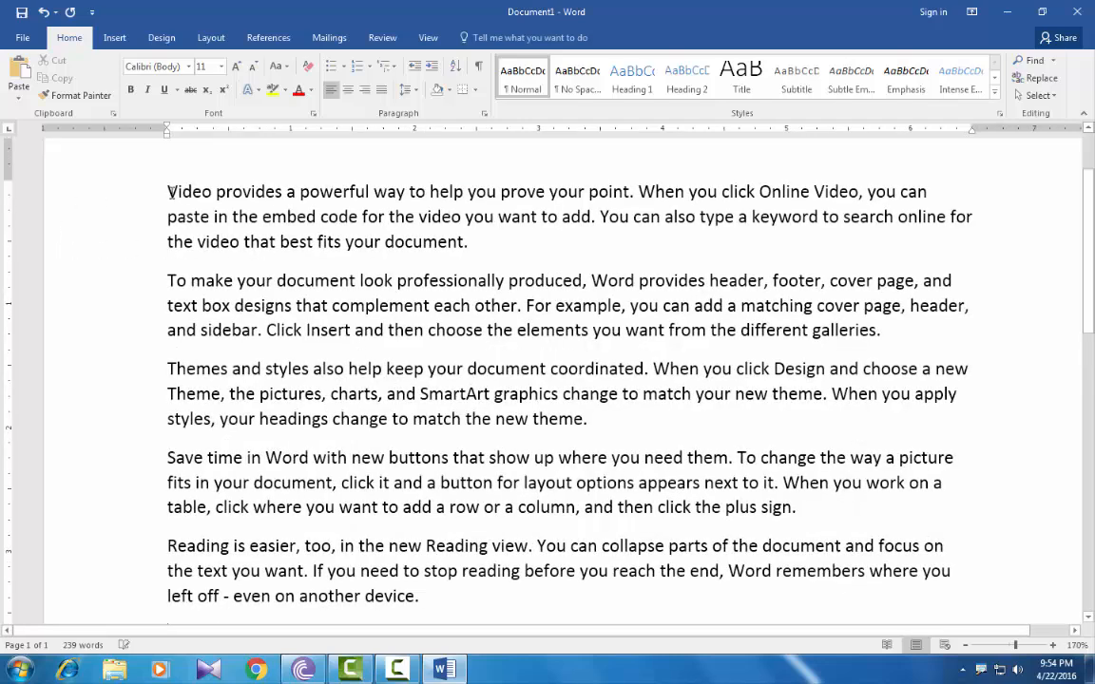
{"action": "left_click_drag", "start_coordinate": [178, 191], "coordinate": [299, 192]}
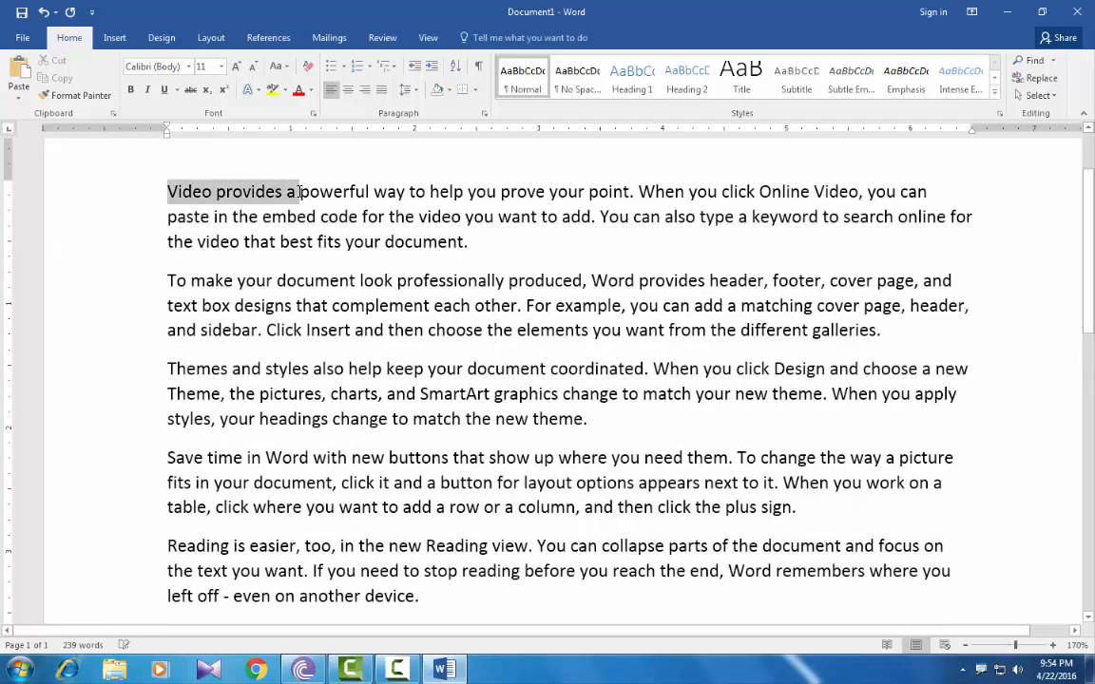
{"action": "left_click", "coordinate": [170, 192]}
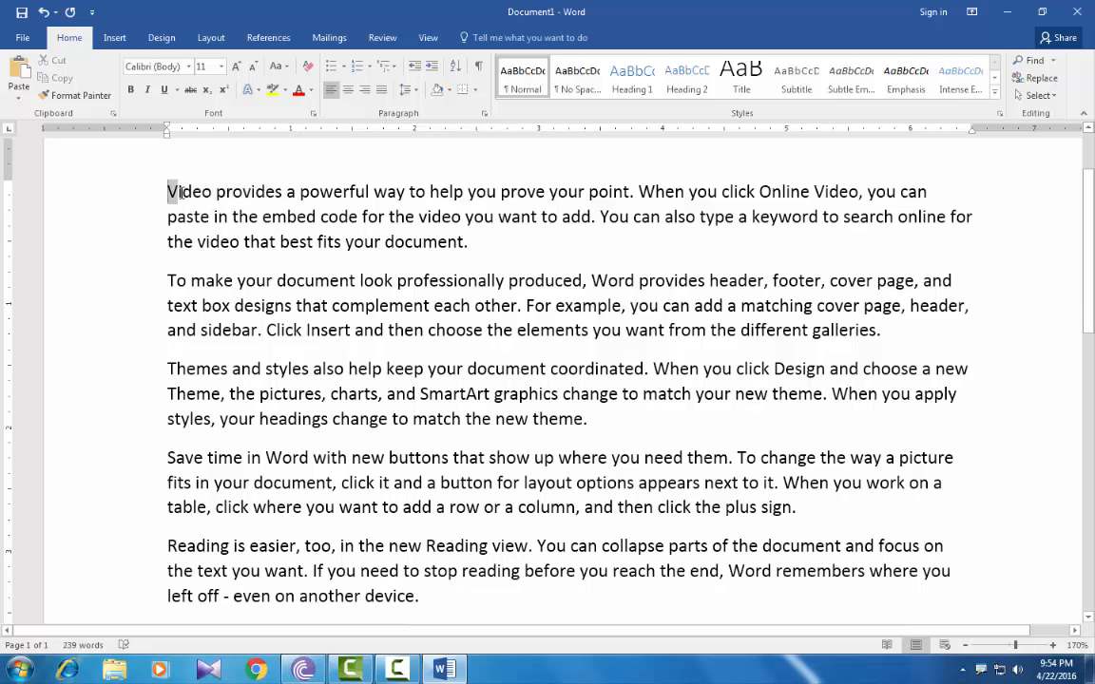
{"action": "left_click", "coordinate": [167, 191]}
{"action": "double_click", "coordinate": [166, 191]}
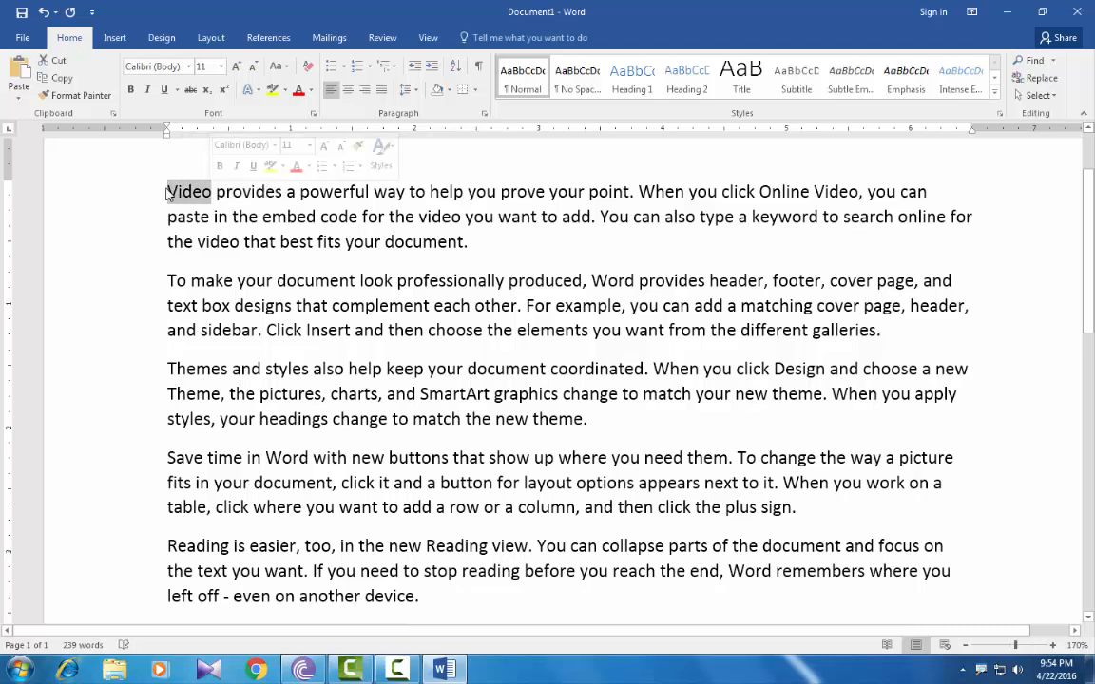
{"action": "left_click_drag", "start_coordinate": [166, 191], "coordinate": [1001, 190]}
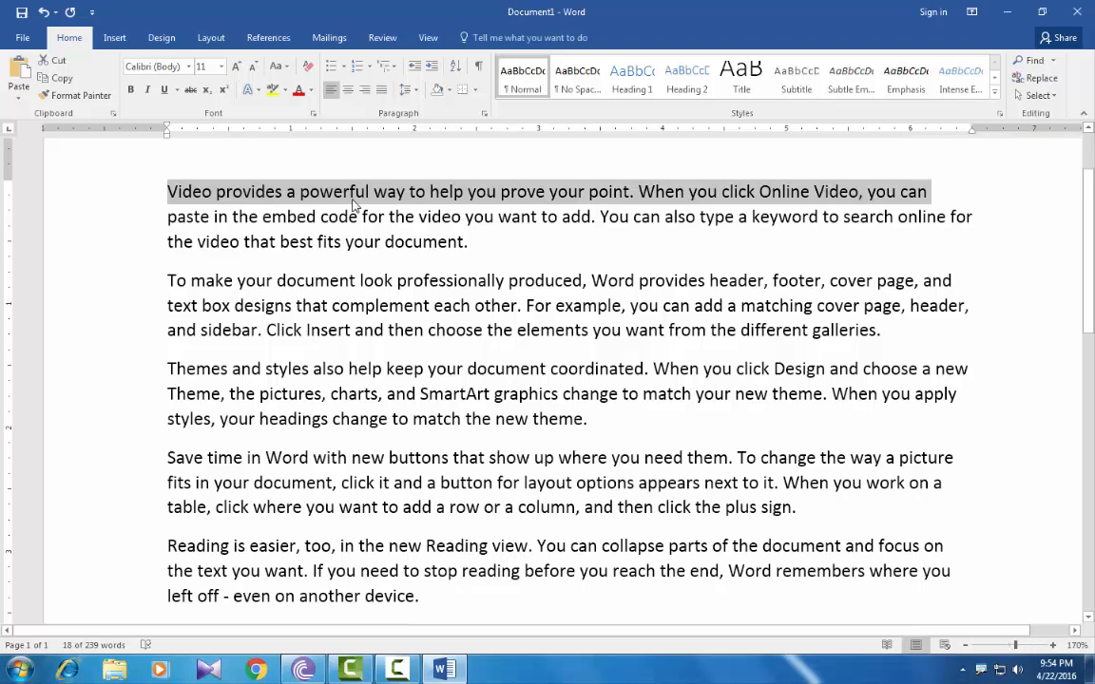
{"action": "left_click", "coordinate": [167, 191]}
{"action": "left_click", "coordinate": [472, 245], "text": "shift"}
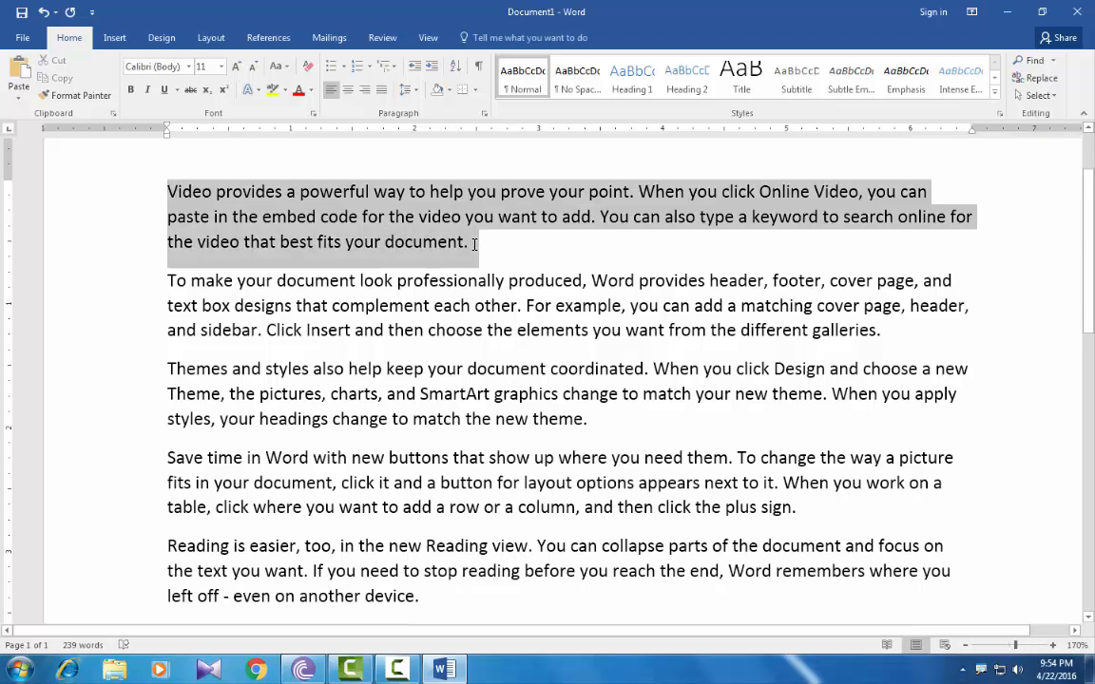
{"action": "left_click", "coordinate": [469, 245]}
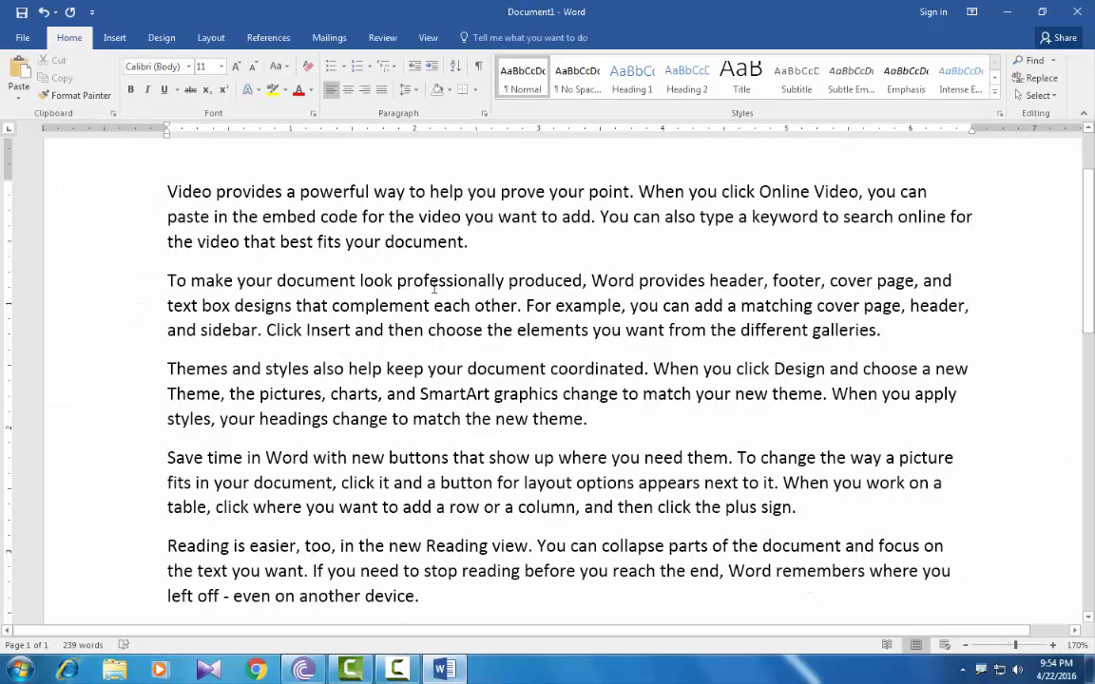
Insert a hyperlink on the word "professionally" in the second paragraph, pointing to the existing Word document on the Desktop
{"action": "double_click", "coordinate": [435, 288]}
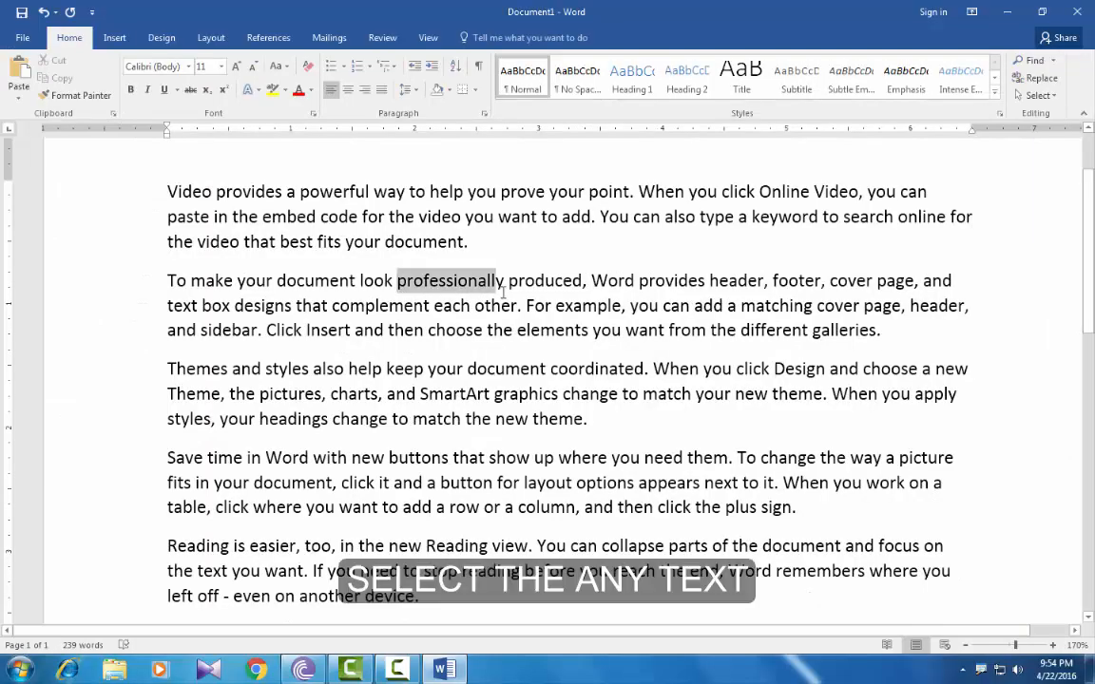
{"action": "left_click", "coordinate": [112, 43]}
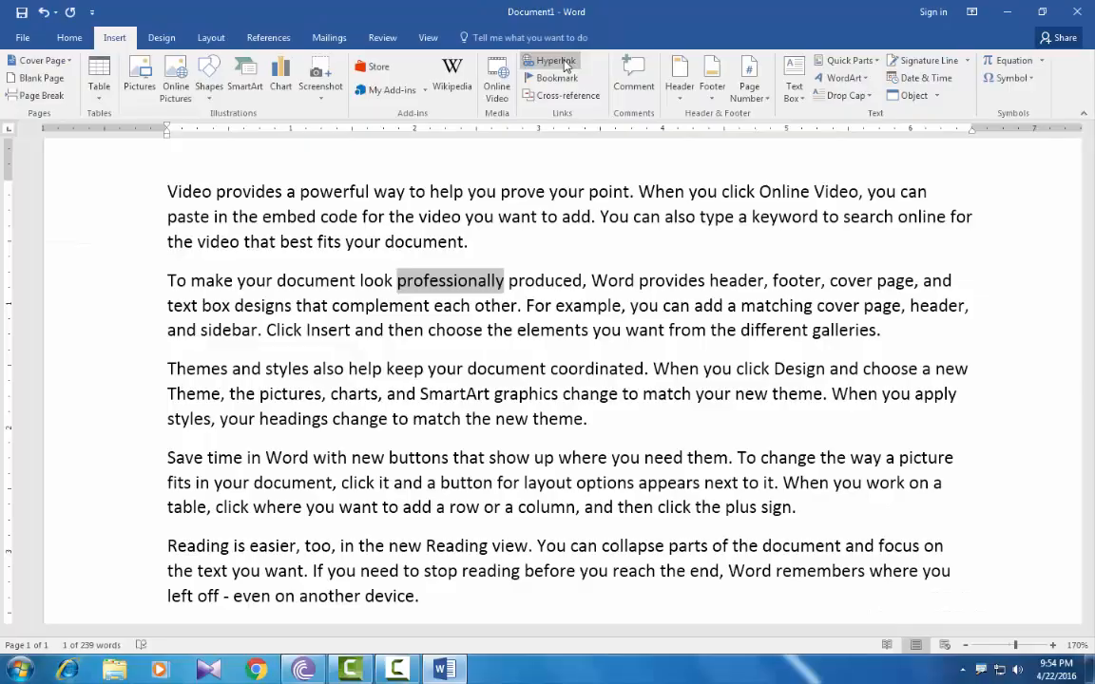
{"action": "left_click", "coordinate": [555, 61]}
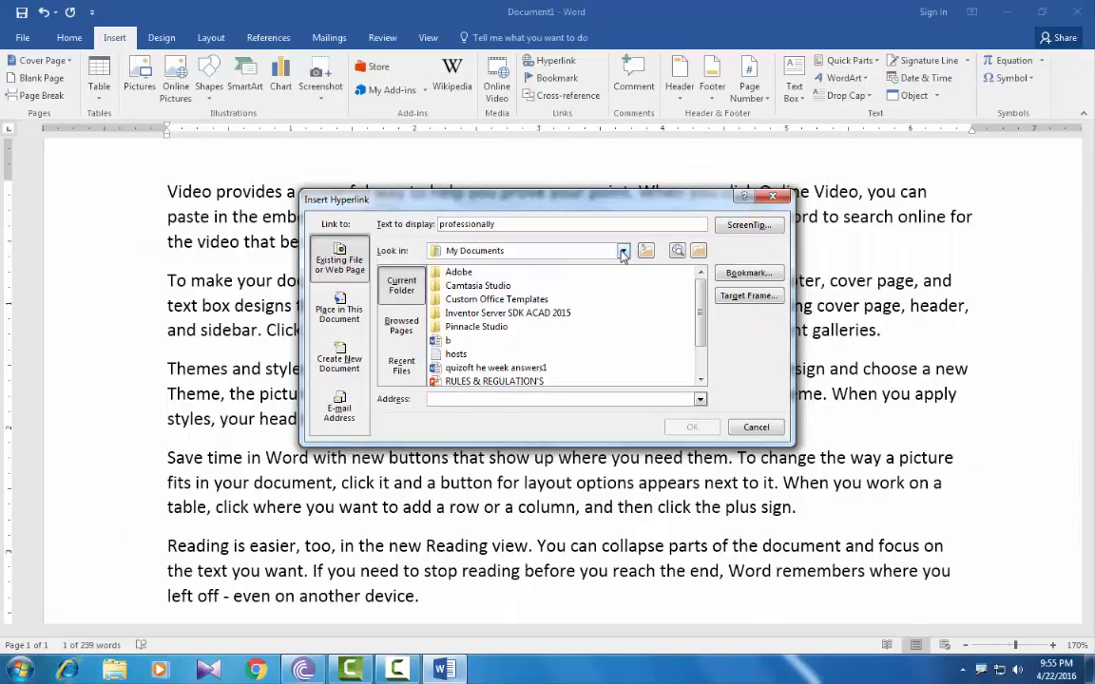
{"action": "left_click", "coordinate": [648, 243]}
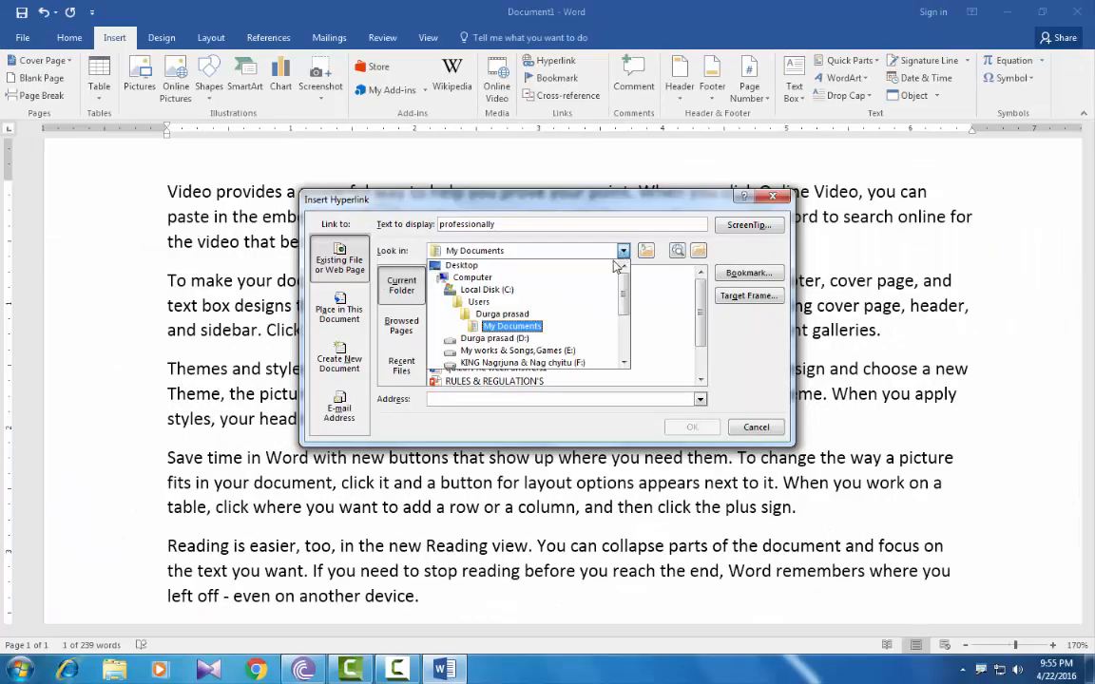
{"action": "left_click", "coordinate": [541, 266]}
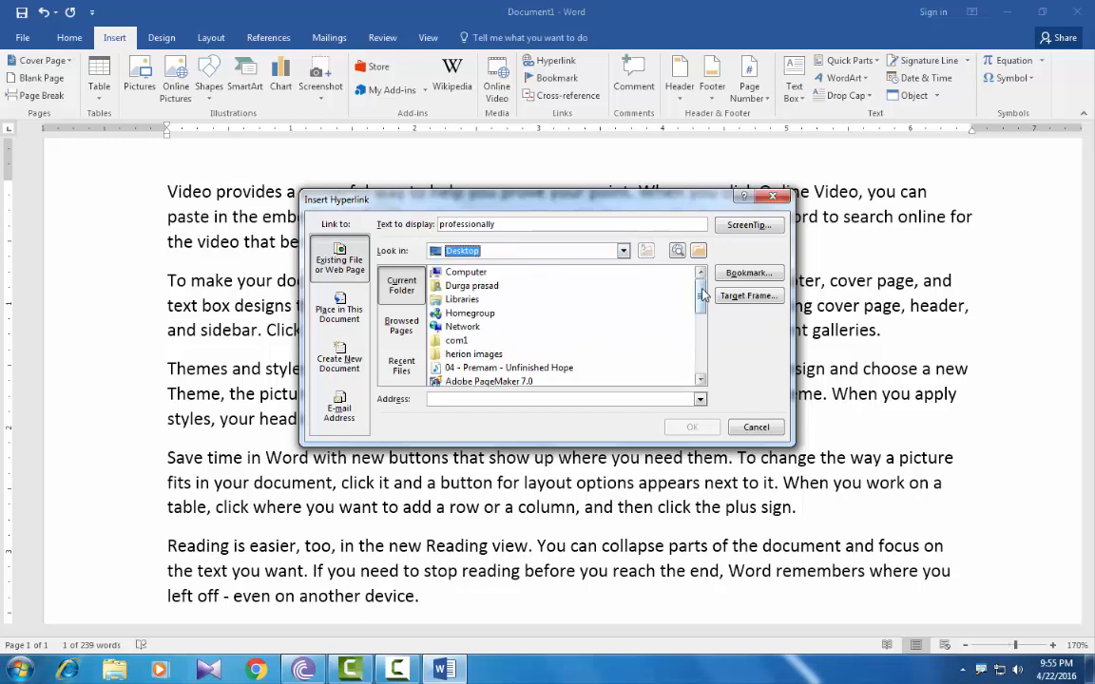
{"action": "left_click_drag", "start_coordinate": [702, 293], "coordinate": [702, 352]}
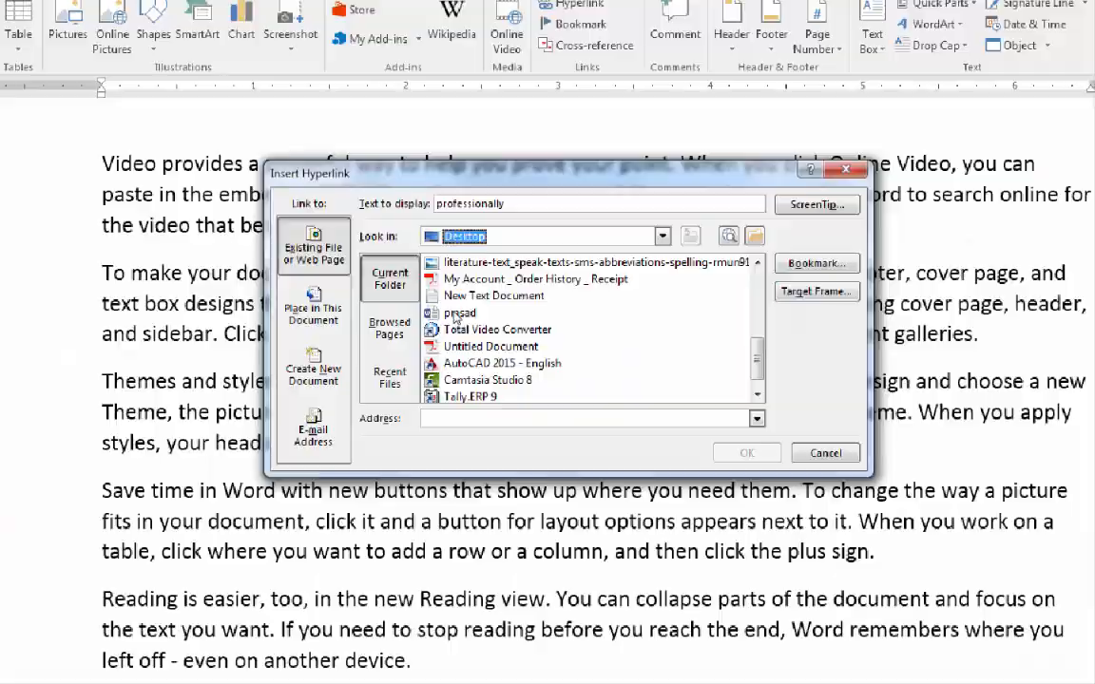
{"action": "left_click", "coordinate": [456, 316]}
{"action": "left_click", "coordinate": [744, 454]}
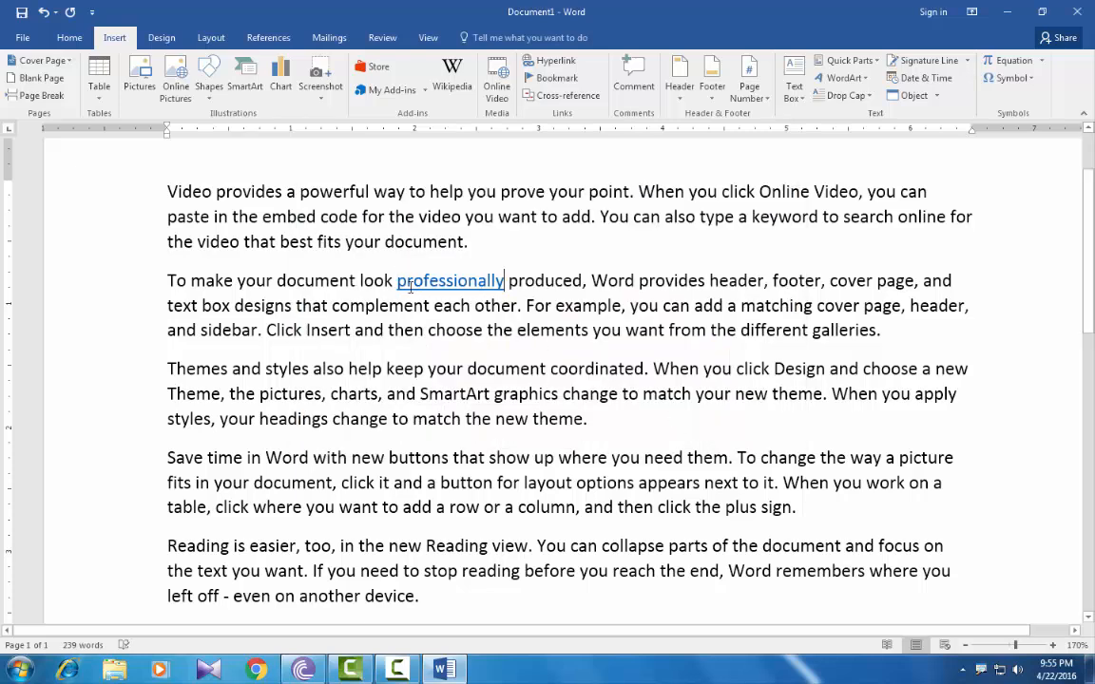
Insert a hyperlink on the word "graphics" in the third paragraph, pointing to computer.jpg on the Desktop
{"action": "mouse_move", "coordinate": [416, 286]}
{"action": "left_click_drag", "start_coordinate": [493, 394], "coordinate": [555, 402]}
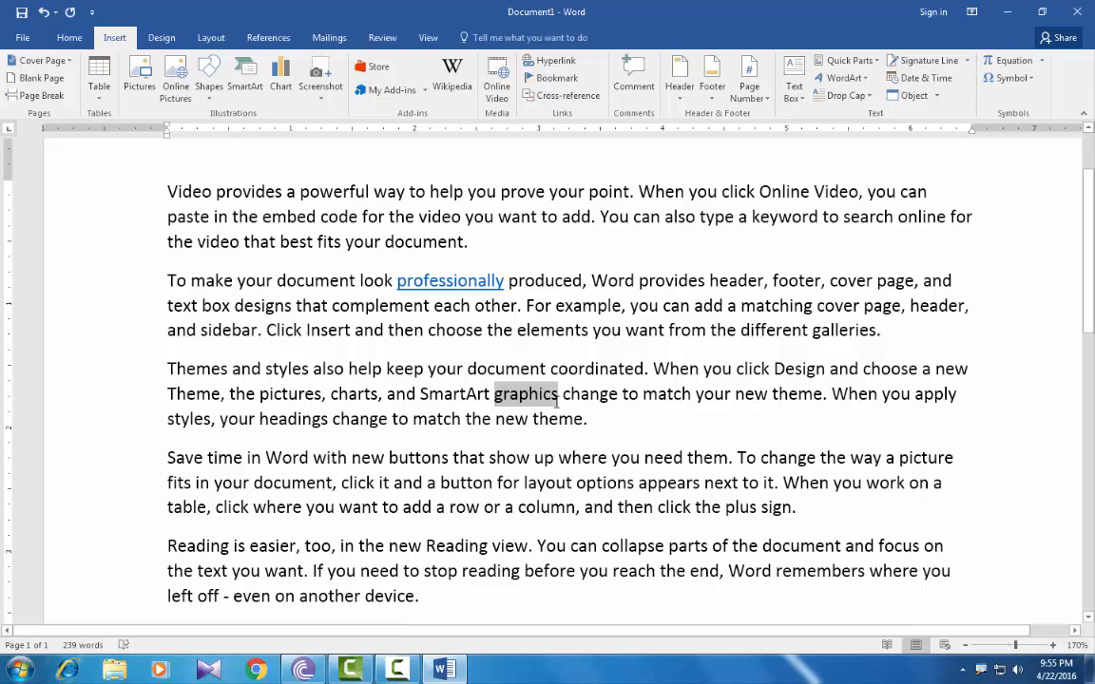
{"action": "left_click", "coordinate": [552, 63]}
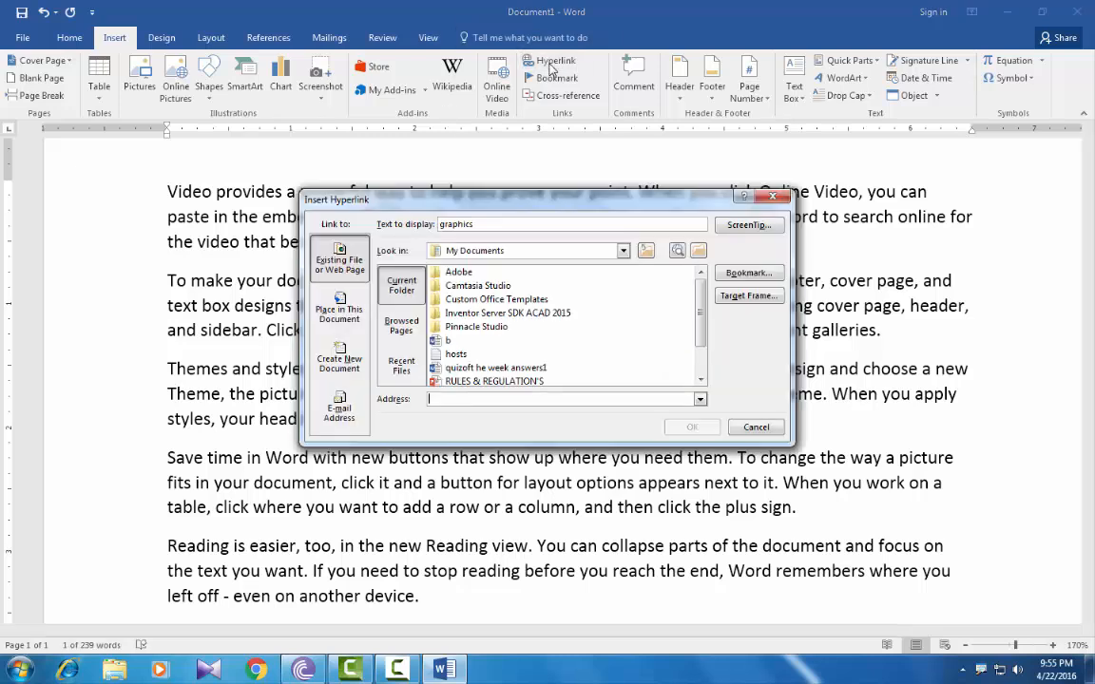
{"action": "left_click", "coordinate": [532, 250]}
{"action": "left_click", "coordinate": [532, 268]}
{"action": "scroll", "coordinate": [700, 316], "scroll_direction": "down", "scroll_amount": 1}
{"action": "scroll", "coordinate": [700, 315], "scroll_direction": "down", "scroll_amount": 1}
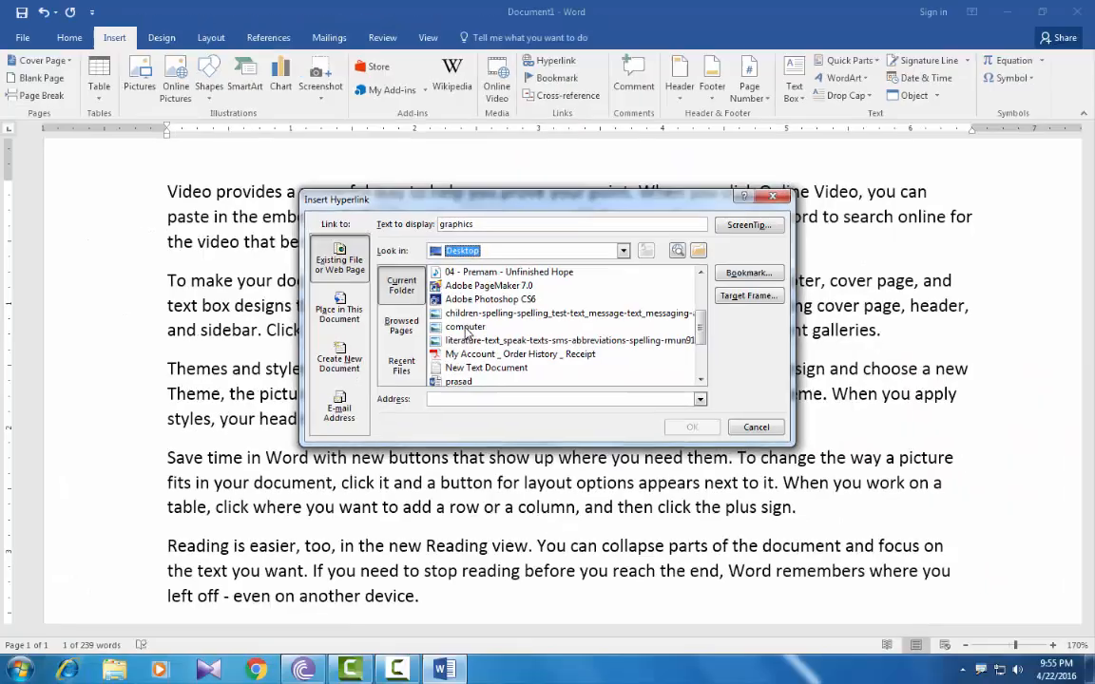
{"action": "left_click", "coordinate": [465, 328]}
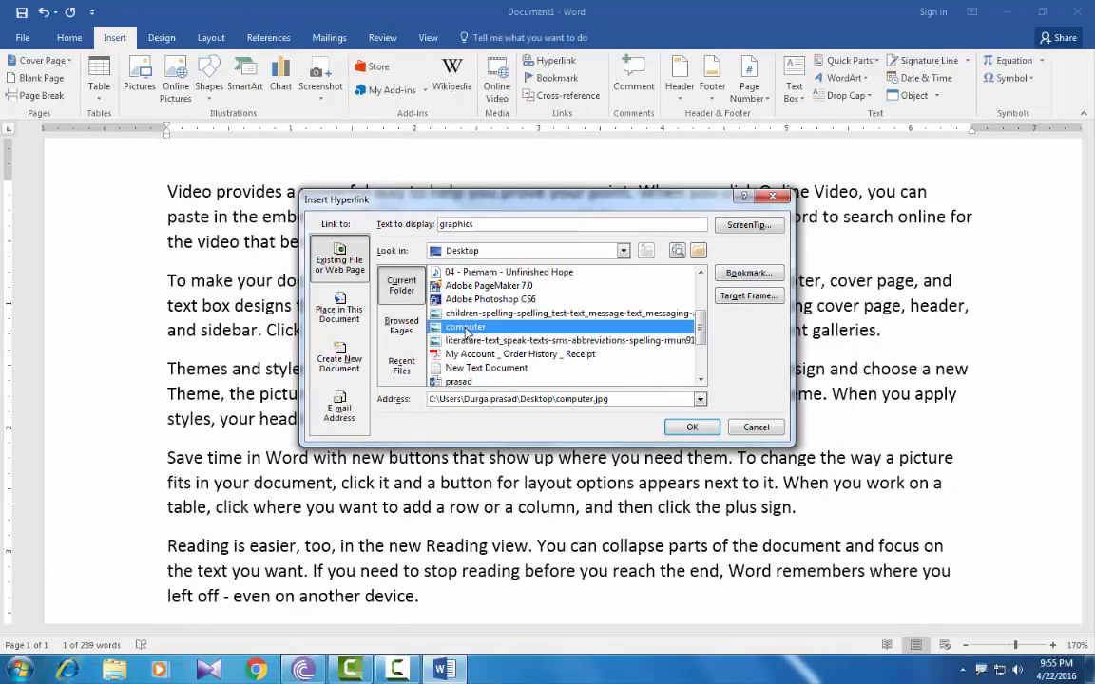
{"action": "left_click", "coordinate": [680, 427]}
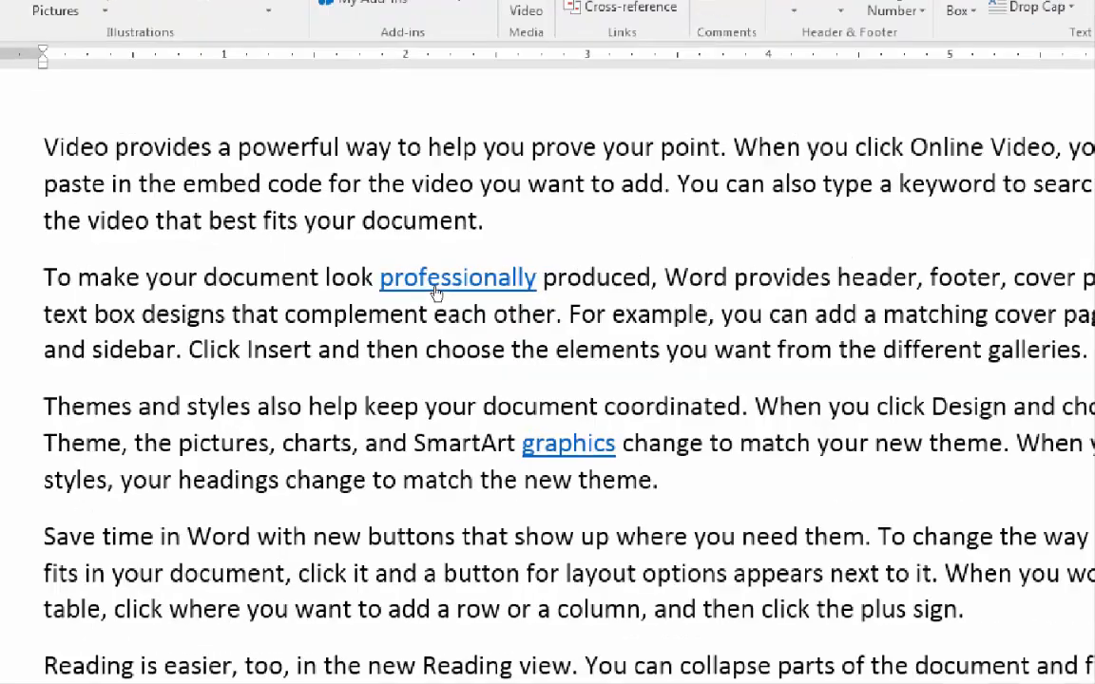
Follow the "professionally" hyperlink, allow the linked Word document to open, and minimize it to return to the linking document
{"action": "mouse_move", "coordinate": [427, 288]}
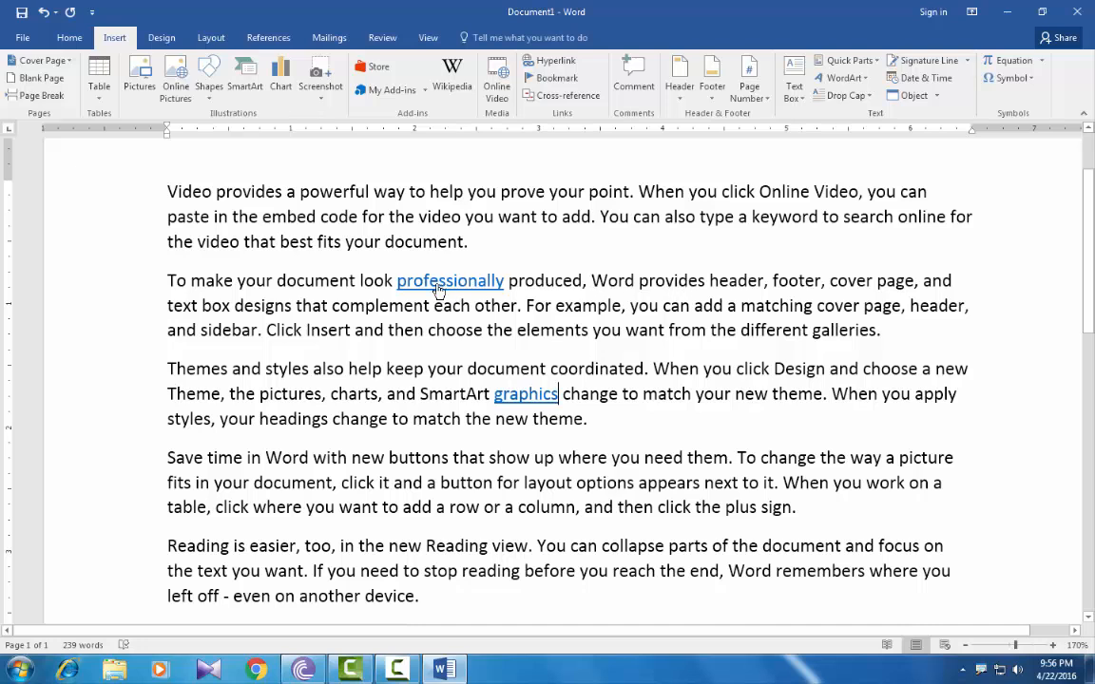
{"action": "mouse_move", "coordinate": [459, 285]}
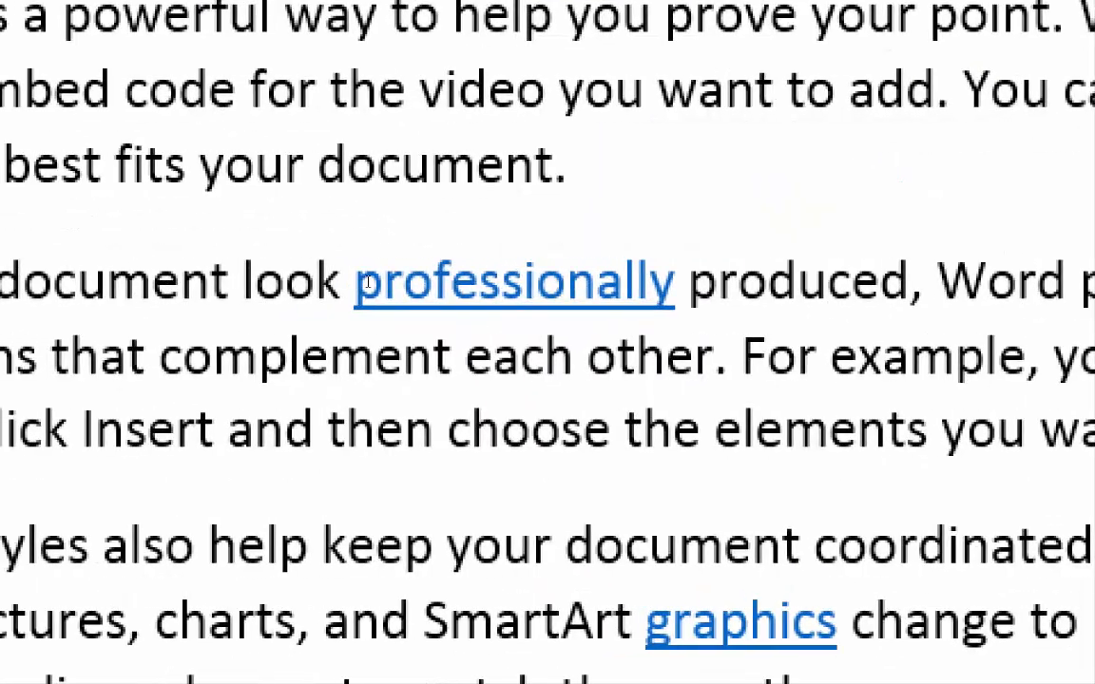
{"action": "mouse_move", "coordinate": [464, 292]}
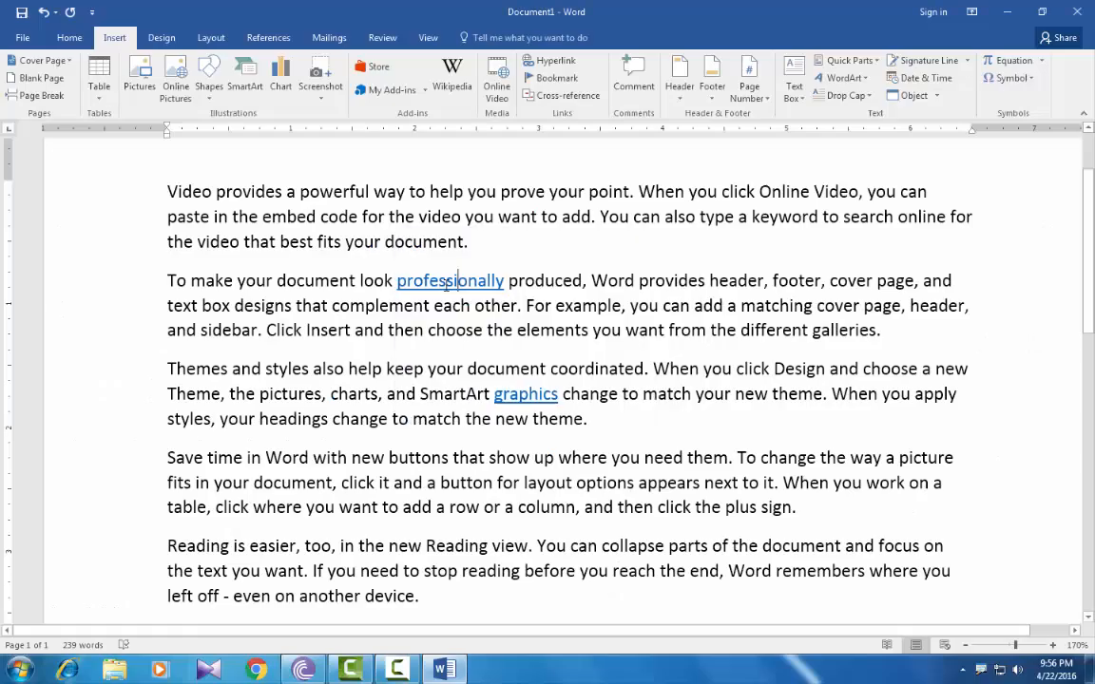
{"action": "left_click", "coordinate": [499, 285], "text": "ctrl"}
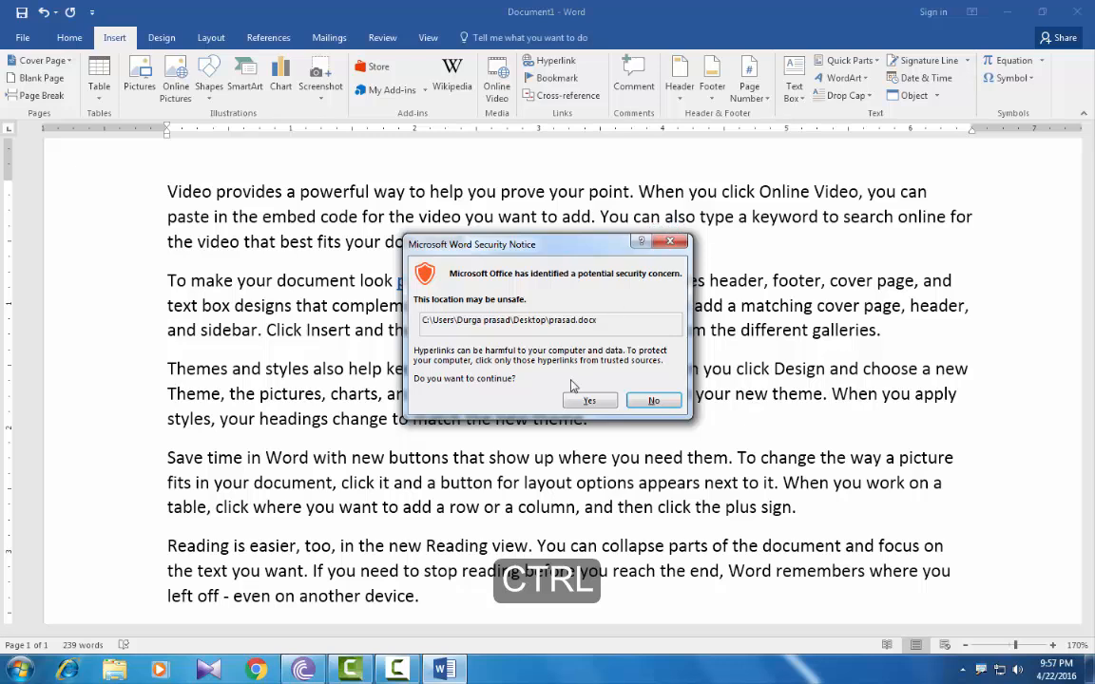
{"action": "left_click", "coordinate": [587, 399]}
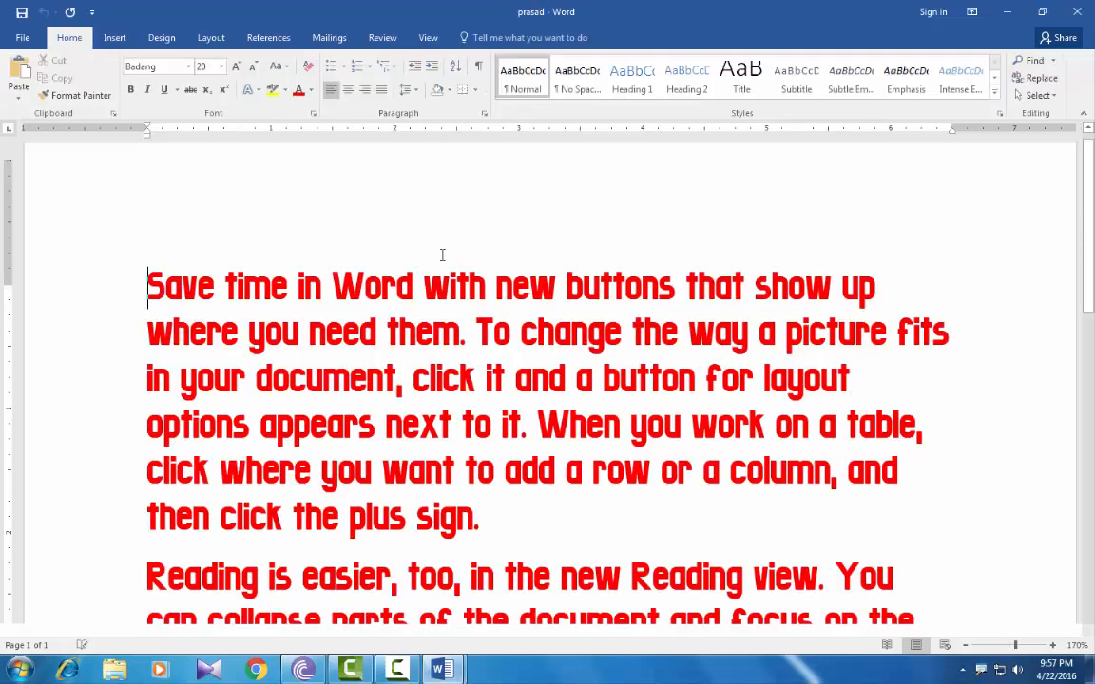
{"action": "left_click", "coordinate": [1010, 15]}
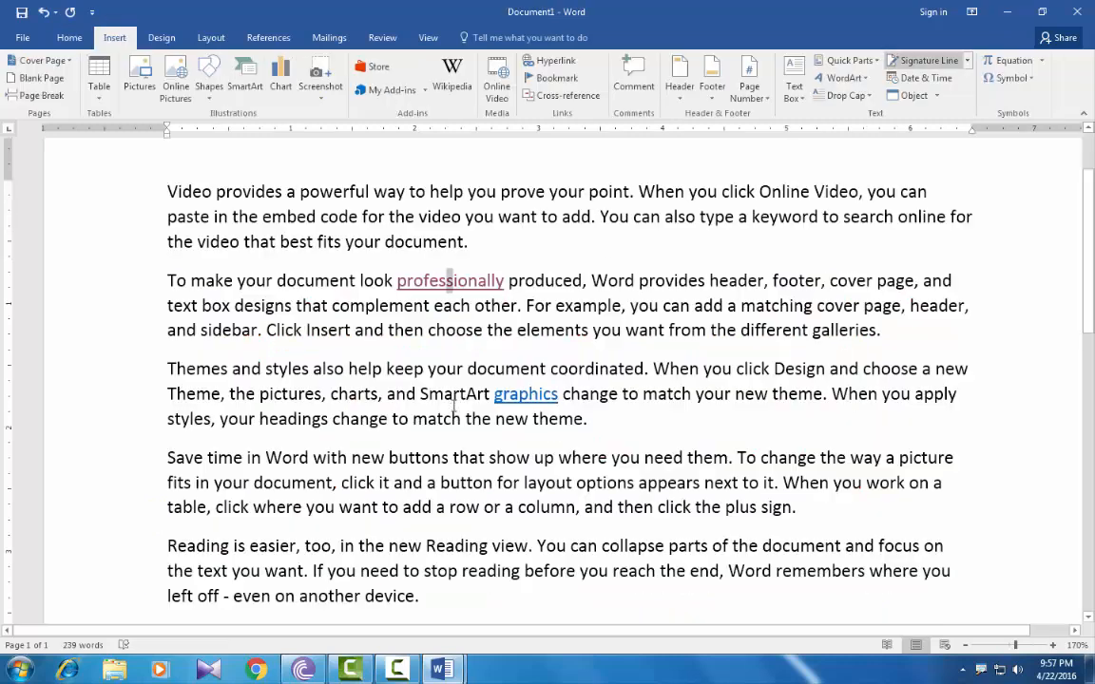
Follow the "graphics" hyperlink in the third paragraph to open the linked picture
{"action": "left_click", "coordinate": [521, 402], "text": "ctrl"}
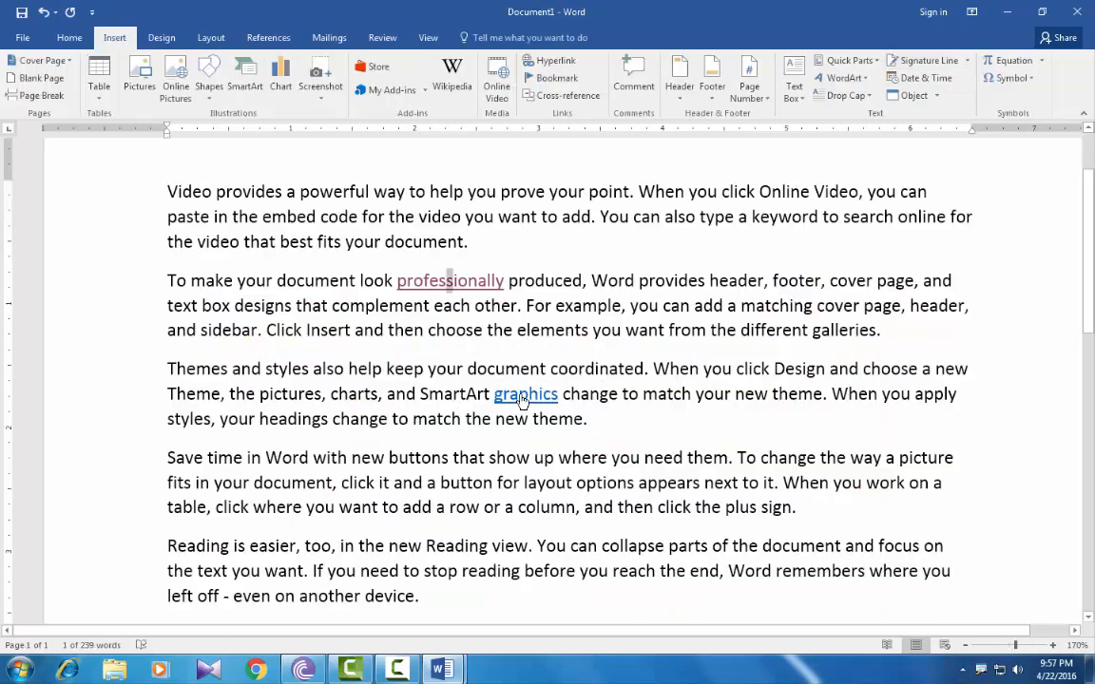
{"action": "left_click", "coordinate": [534, 369]}
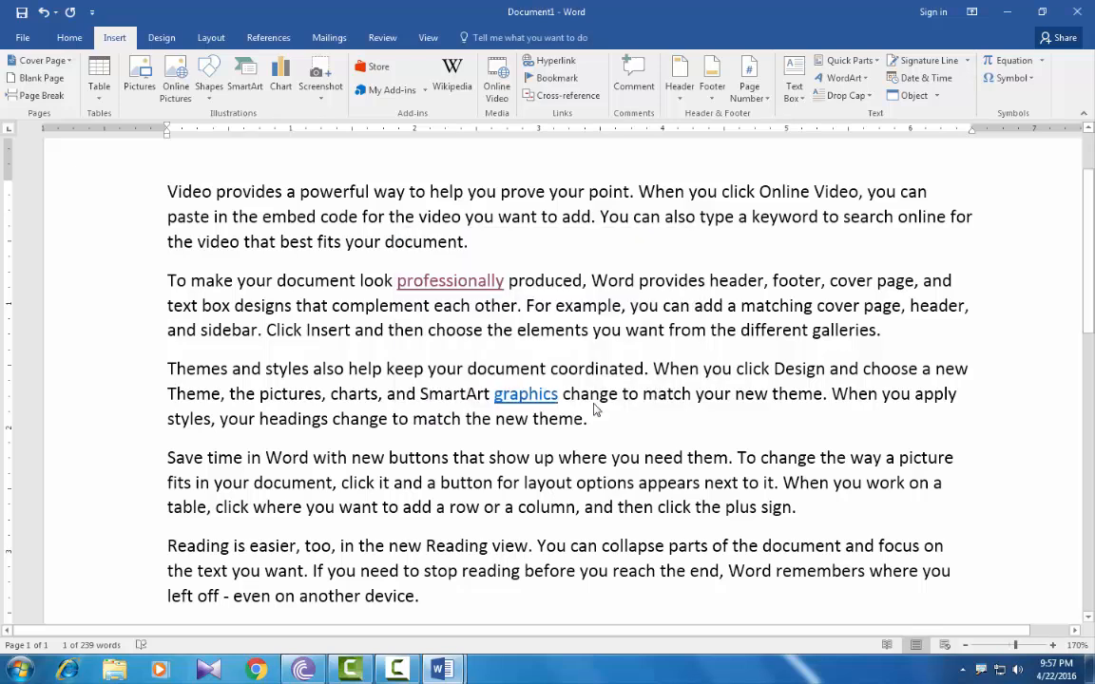